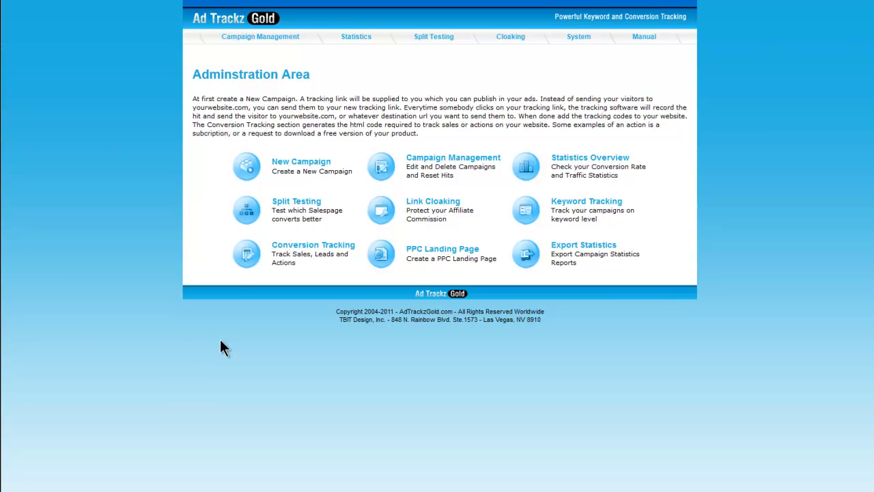
Step through the funnel preview pages, then return to the squeeze page through the address bar
mouse_move(356, 36)
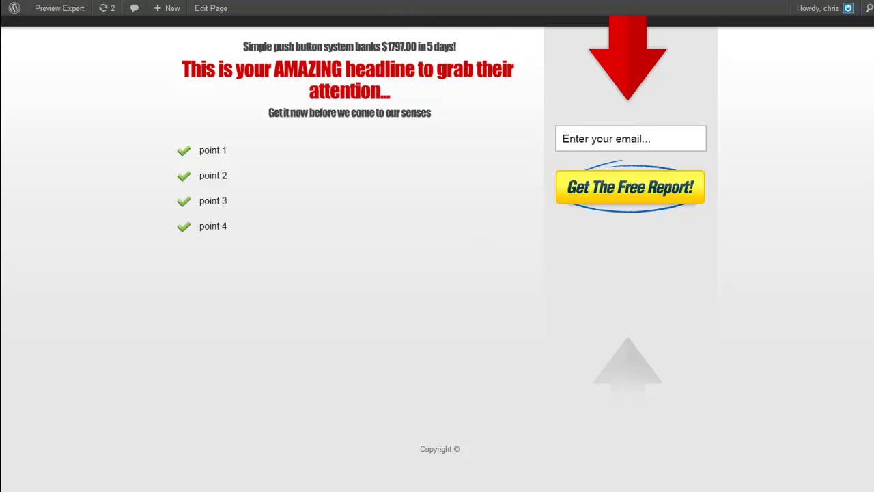
left_click(314, 1)
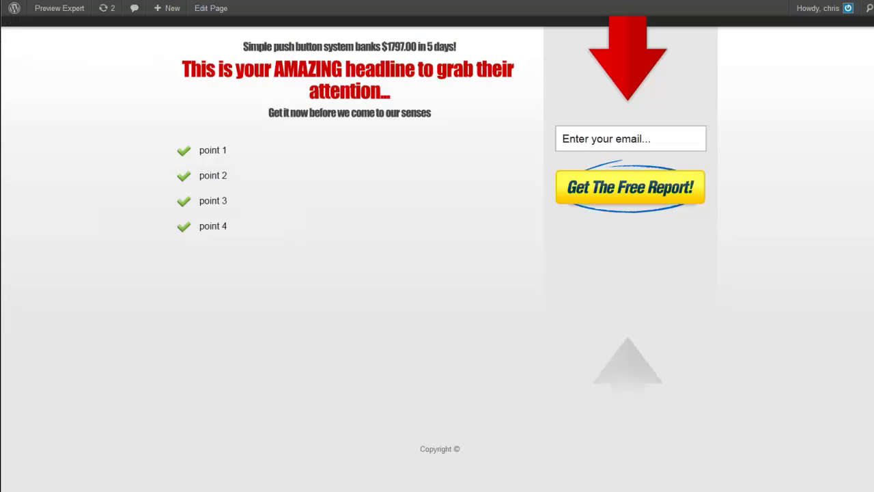
right_click(311, 1)
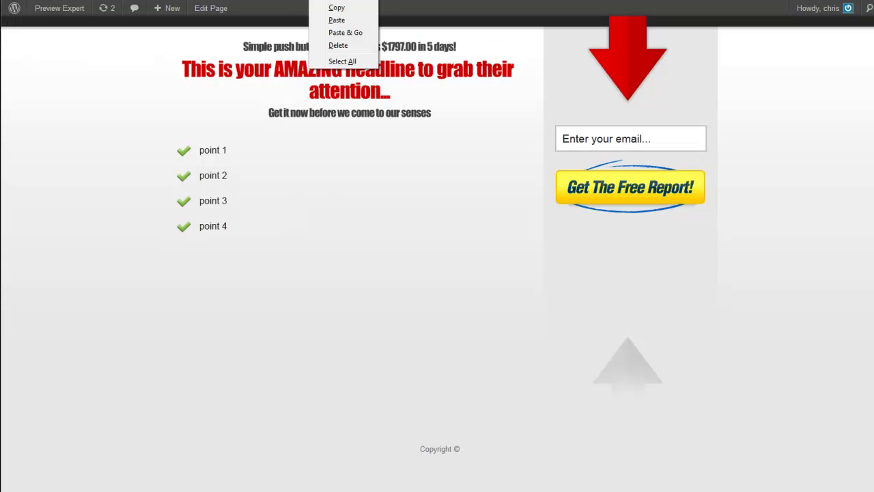
Start a new campaign with Ad Code 'testing' and the pasted squeeze-page URL
left_click(338, 20)
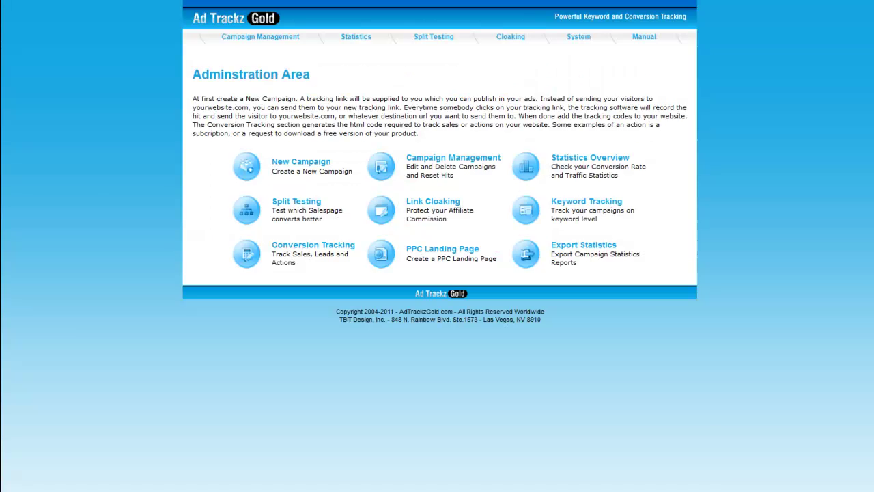
mouse_move(250, 39)
left_click(340, 178)
left_click(346, 159)
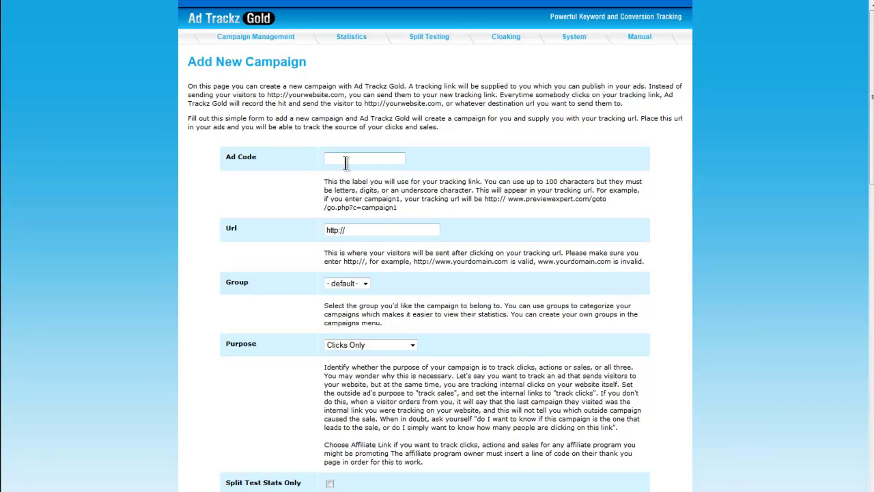
type("testing")
left_click_drag(364, 230, 327, 230)
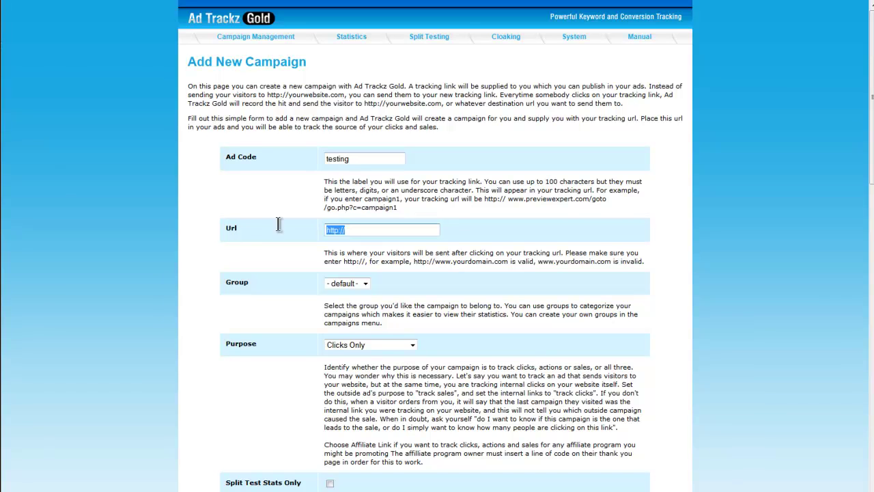
key("ctrl+v")
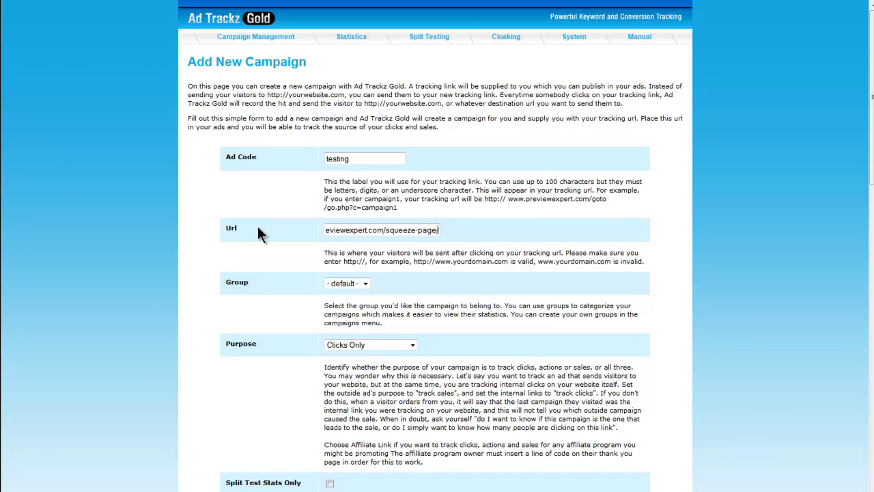
Set the campaign's Group to testing and Purpose to Clicks, Actions & Sales
scroll(261, 267, "down", 3)
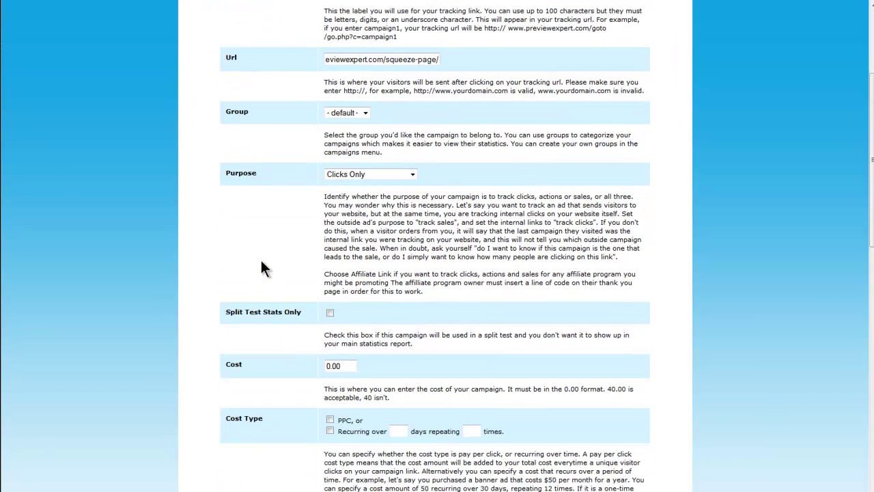
left_click(352, 99)
left_click(345, 120)
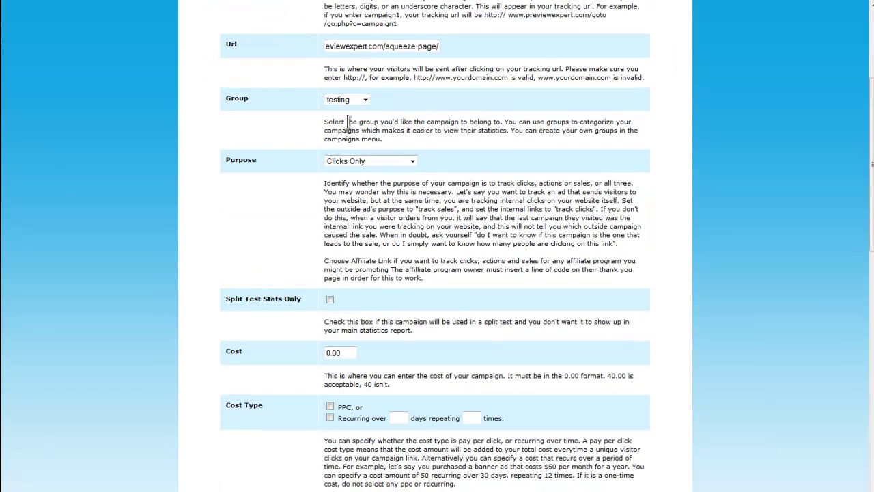
left_click(410, 164)
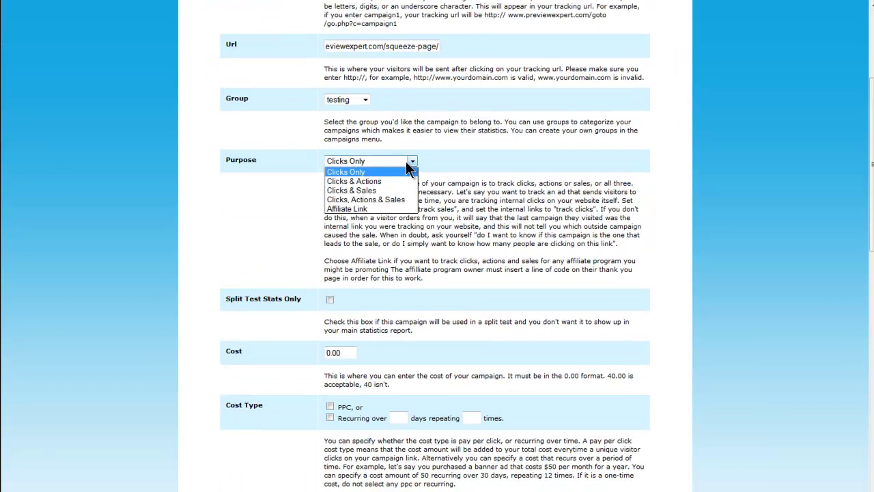
left_click(400, 202)
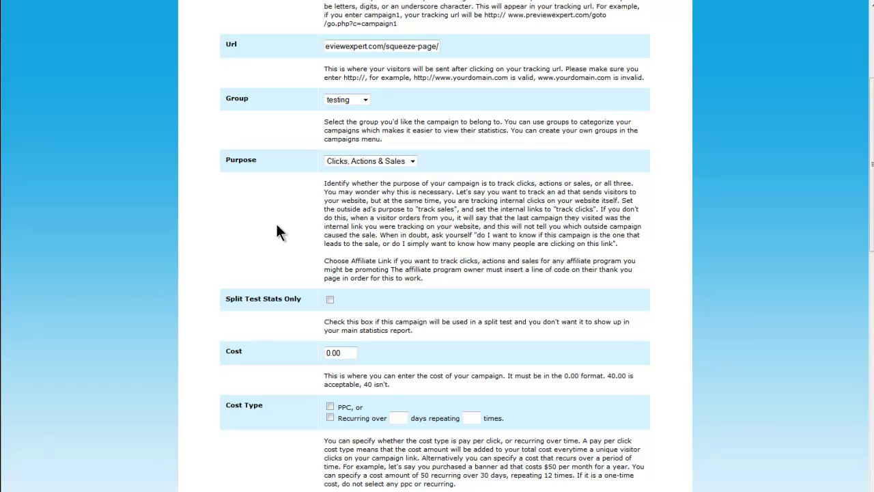
scroll(276, 223, "down", 2)
scroll(263, 246, "down", 2)
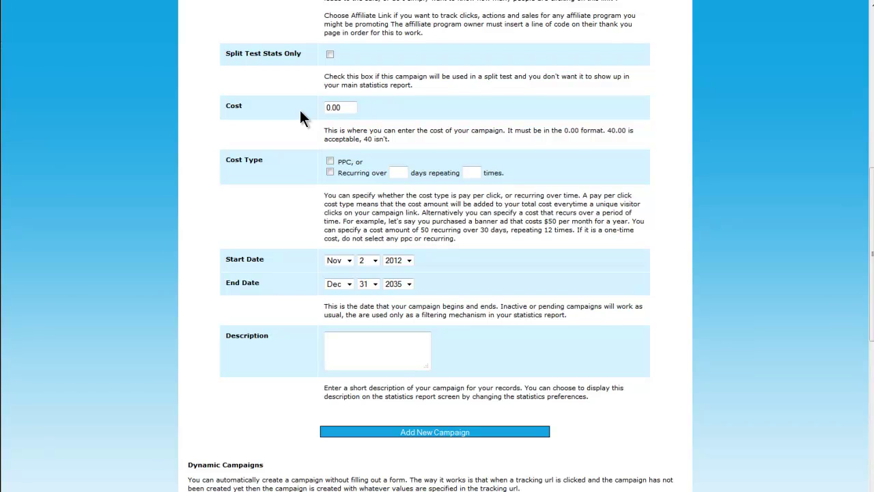
Add the campaign with cost 40.00 and description 'test campaign'
left_click(327, 108)
type("4")
scroll(246, 273, "down", 2)
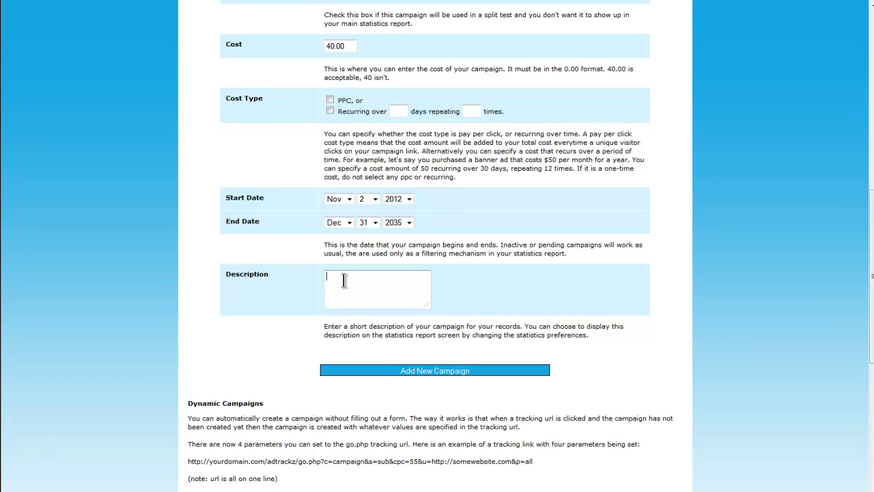
type("test campaign")
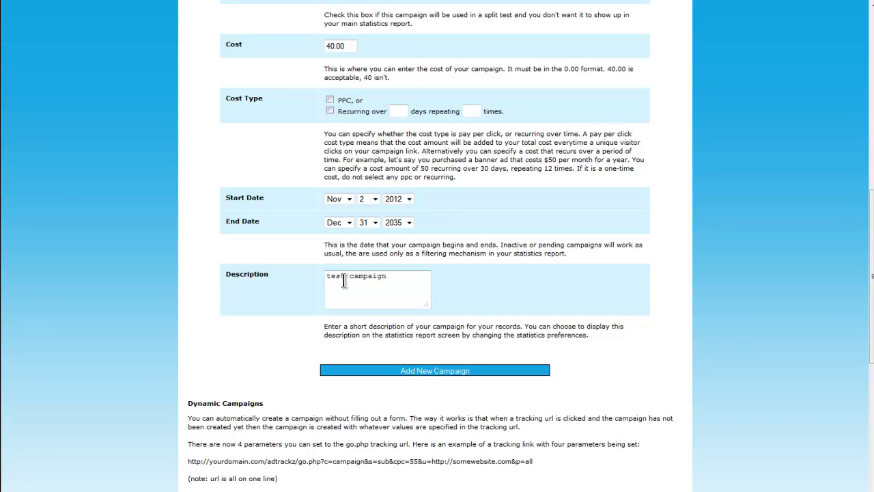
left_click(450, 369)
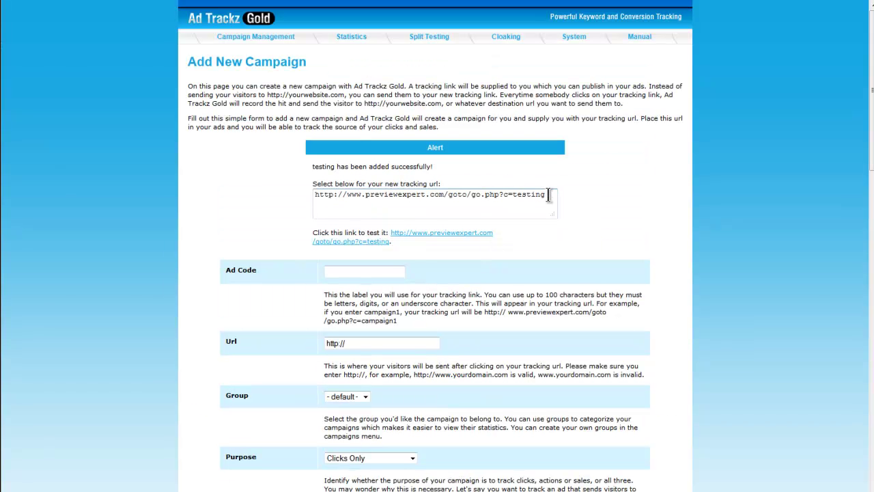
Copy the new campaign's tracking URL
left_click_drag(548, 195, 286, 194)
right_click(367, 196)
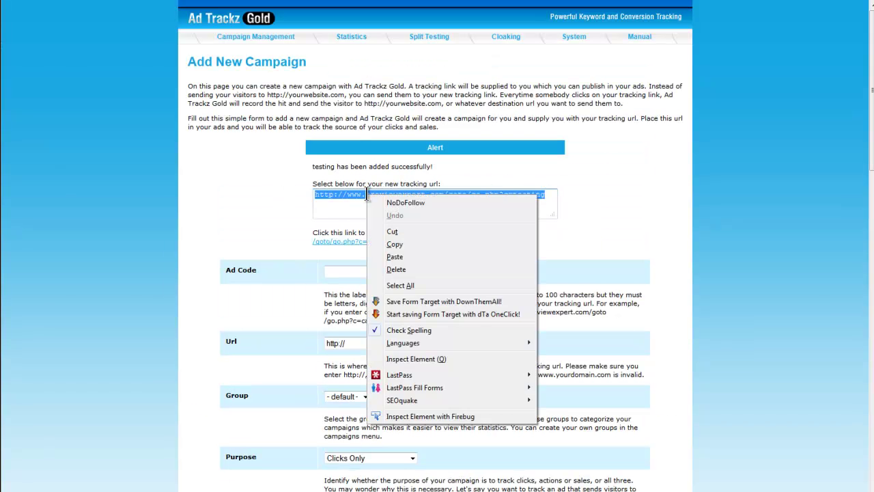
left_click(398, 246)
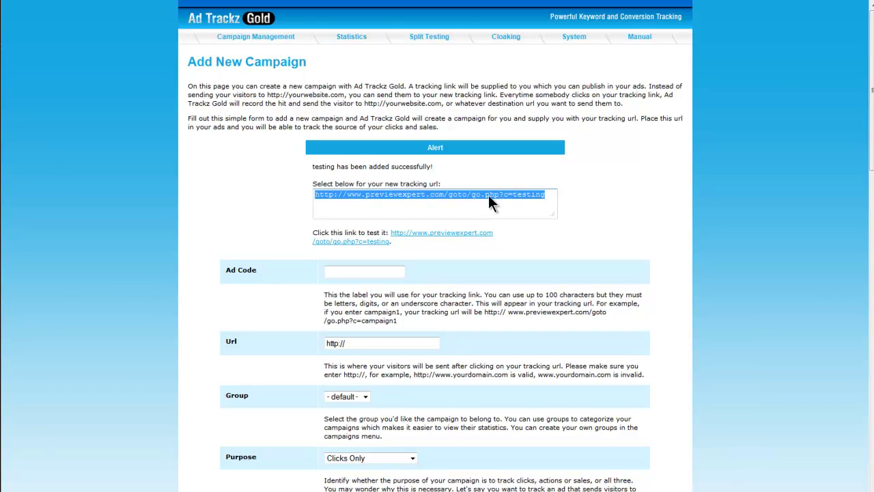
left_click(487, 201)
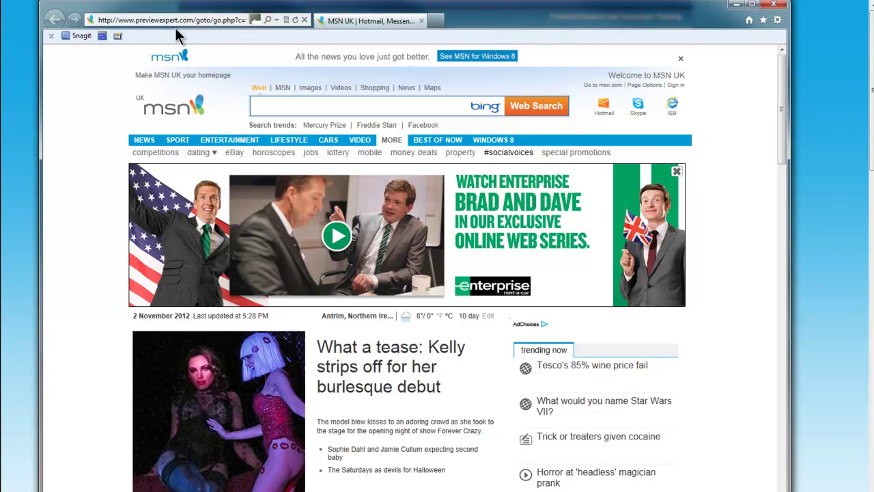
Load the pasted tracking link in Internet Explorer
key("Return")
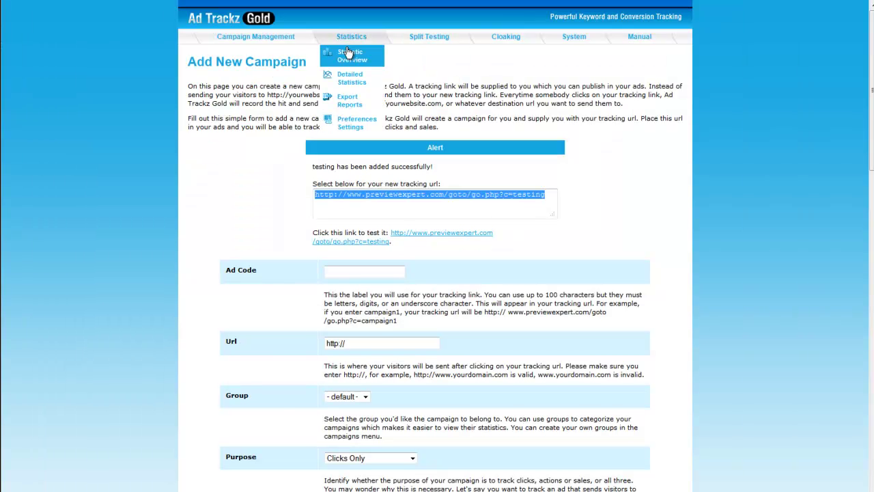
Check the Statistic Overview: testing shows 1 raw click, 1 unique click, $40.00 cost
left_click(347, 61)
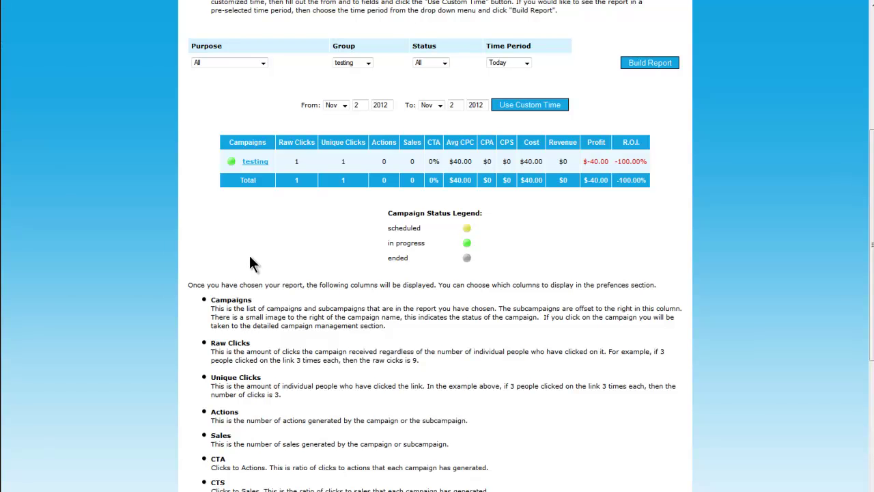
scroll(249, 255, "up", 4)
mouse_move(272, 39)
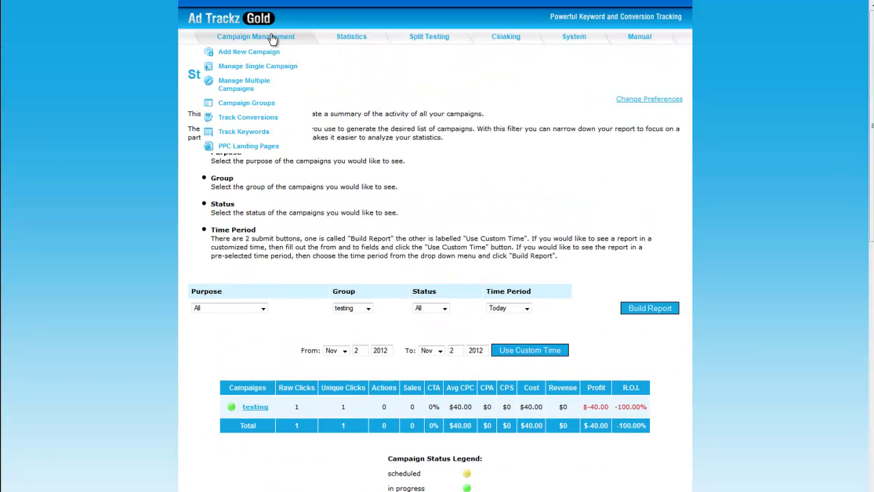
Generate Action conversion tracking code for product ID 98 named 'testing optin'
left_click(243, 121)
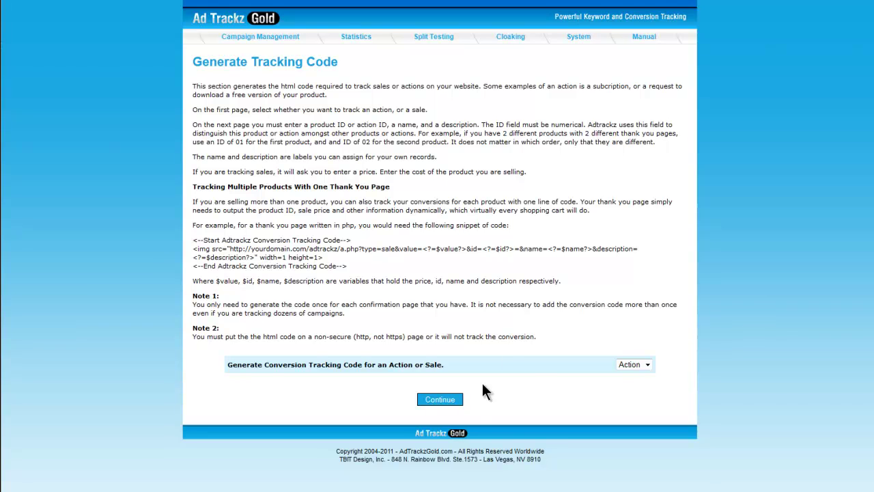
left_click(645, 365)
left_click(439, 398)
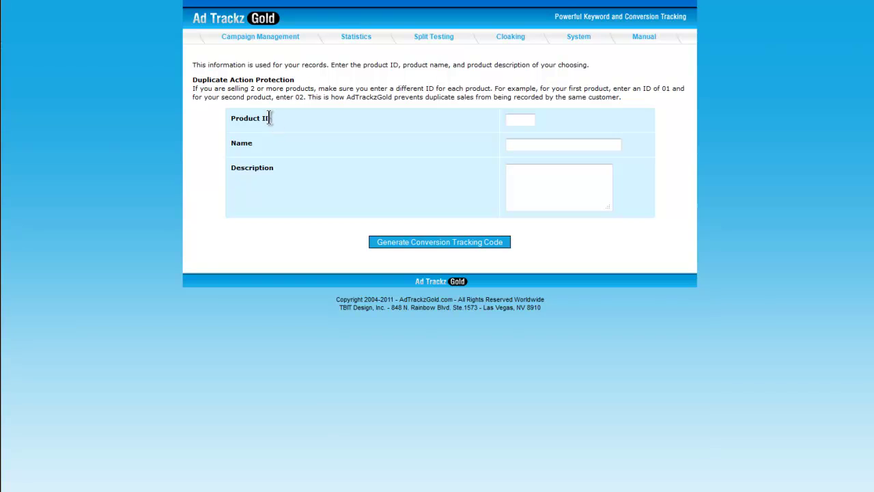
left_click(523, 118)
type("98")
left_click(525, 144)
type("testing optin")
key("Tab")
type("testing optin")
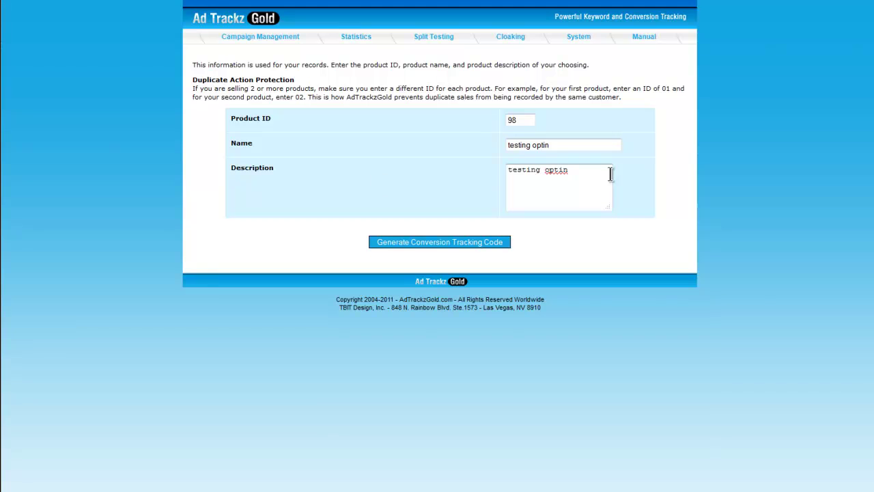
left_click(419, 243)
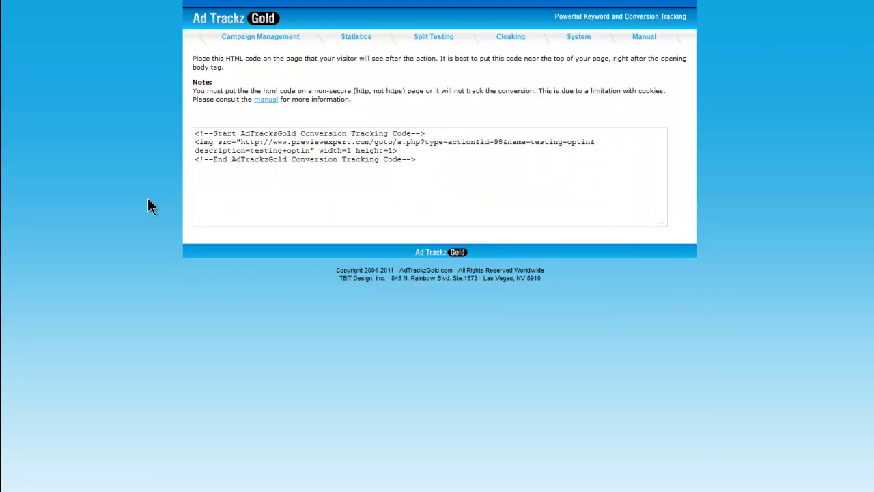
Copy the image tag line of the generated tracking code
left_click_drag(195, 142, 406, 155)
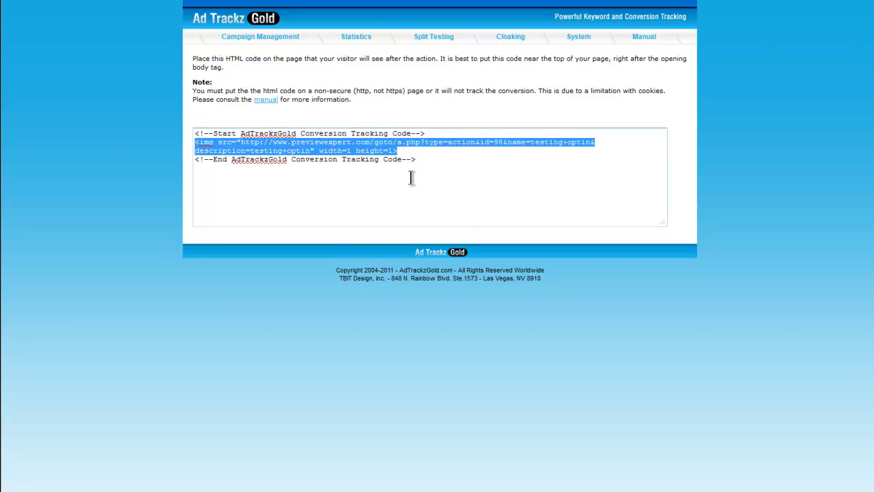
right_click(261, 144)
left_click(312, 193)
mouse_move(260, 37)
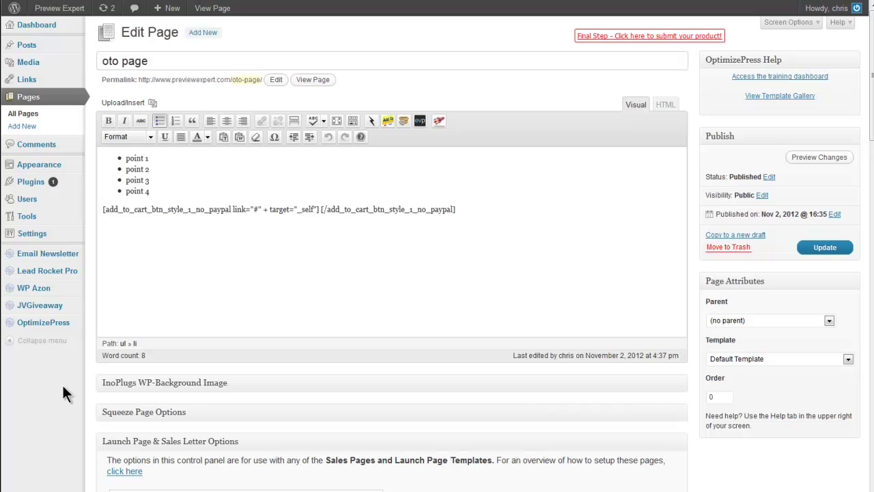
In HTML view, paste the testing optin image tag below the oto page's shortcode and update
scroll(62, 381, "down", 20)
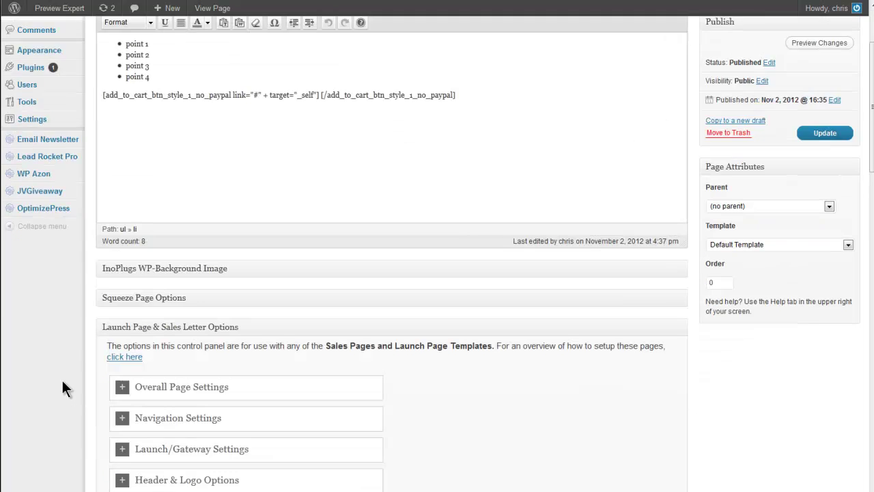
scroll(62, 387, "down", 3)
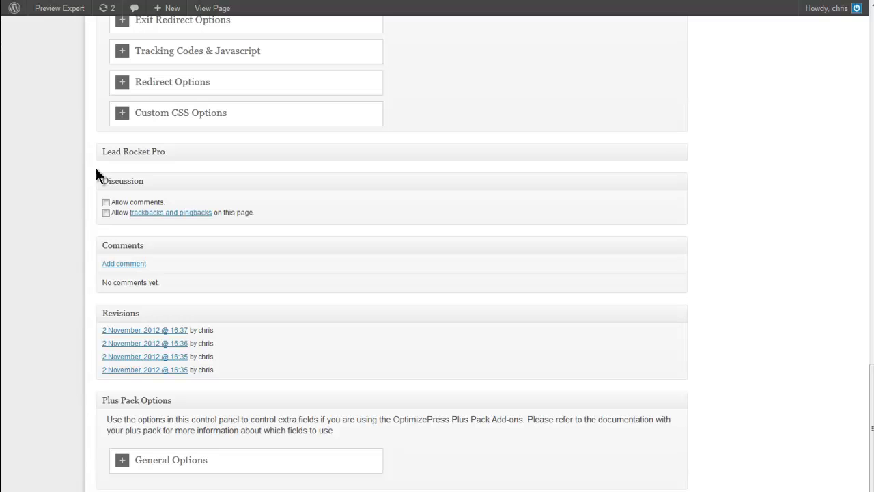
scroll(123, 136, "up", 3)
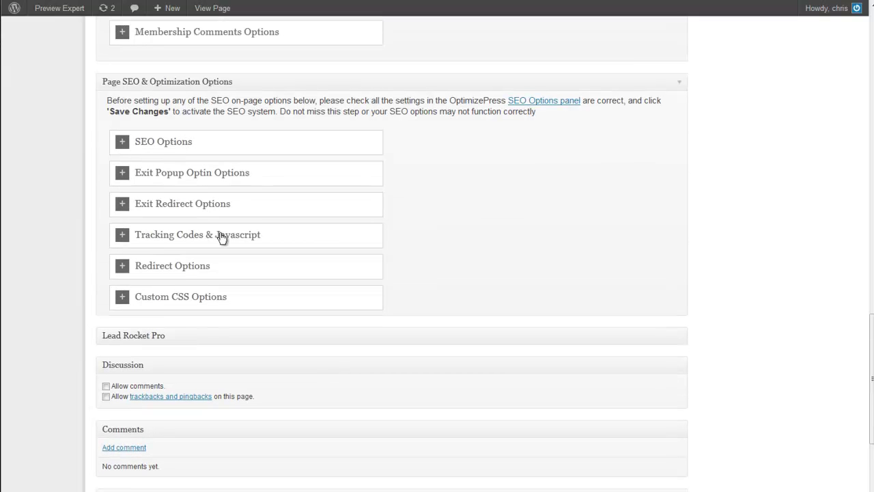
scroll(143, 254, "up", 3)
scroll(144, 254, "up", 15)
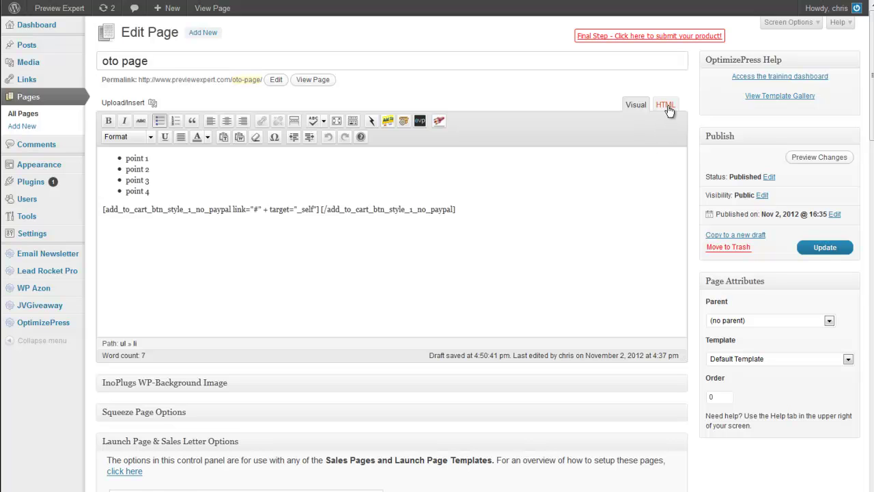
left_click(666, 105)
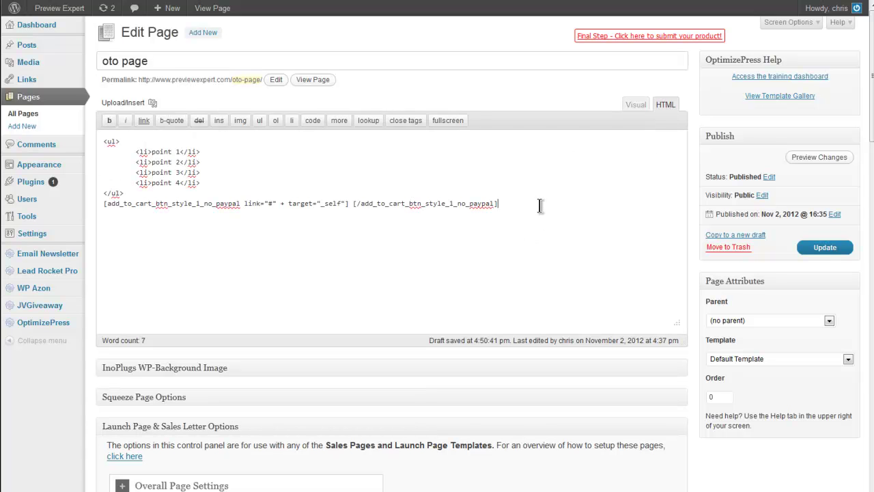
key("Return")
key("ctrl+v")
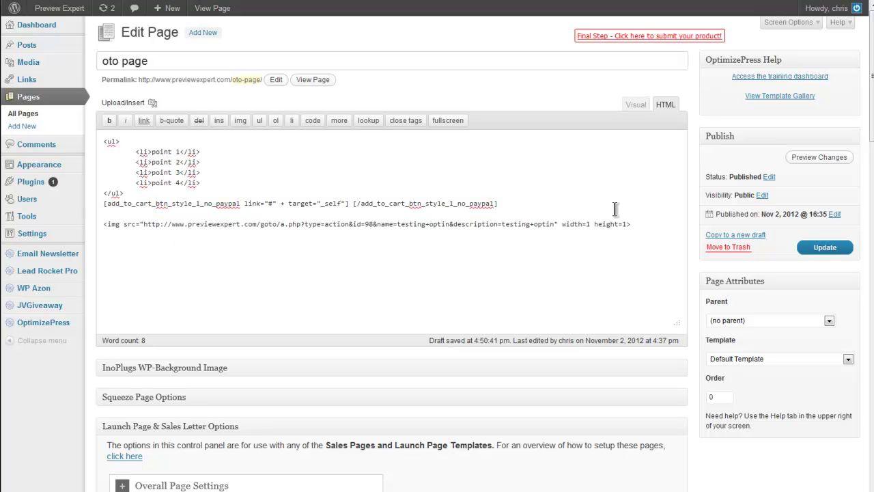
left_click(828, 252)
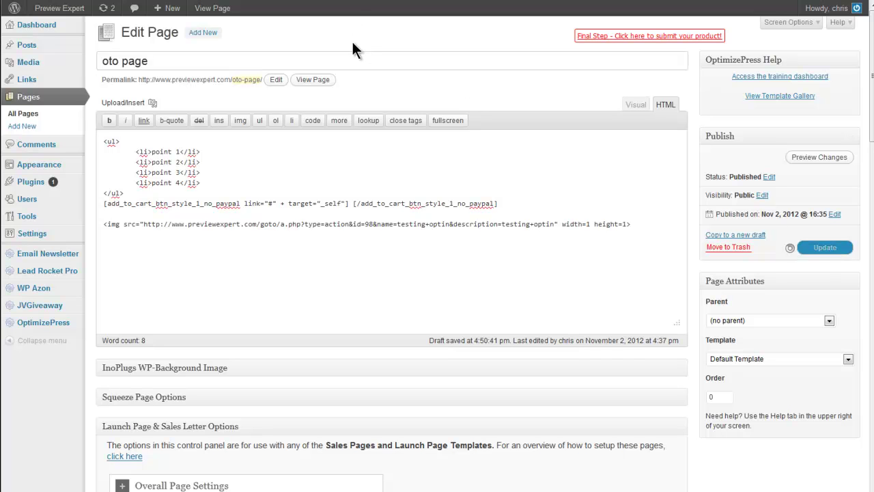
Submit a test e-mail address on the squeeze page's free report opt-in form
key("alt+Tab")
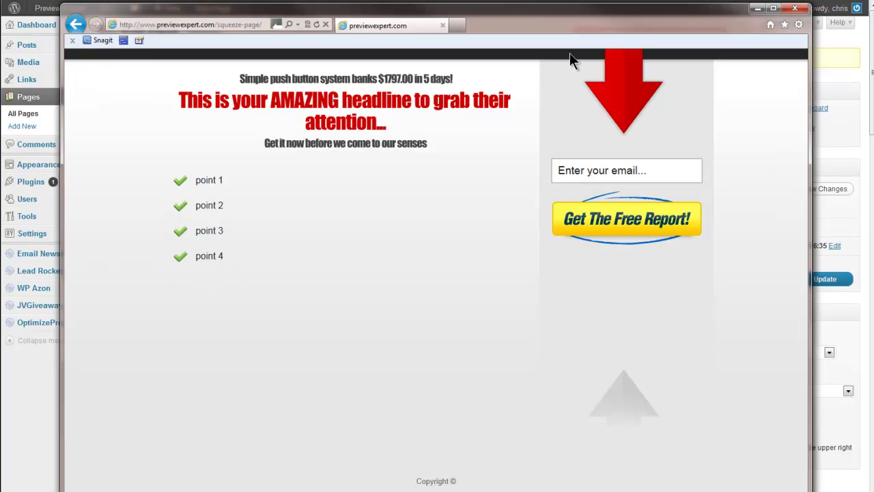
left_click_drag(520, 10, 519, 1)
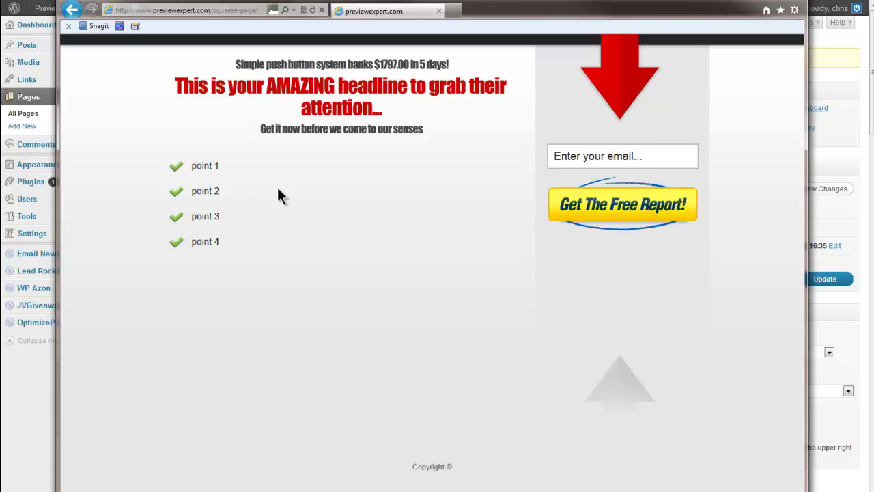
left_click(572, 156)
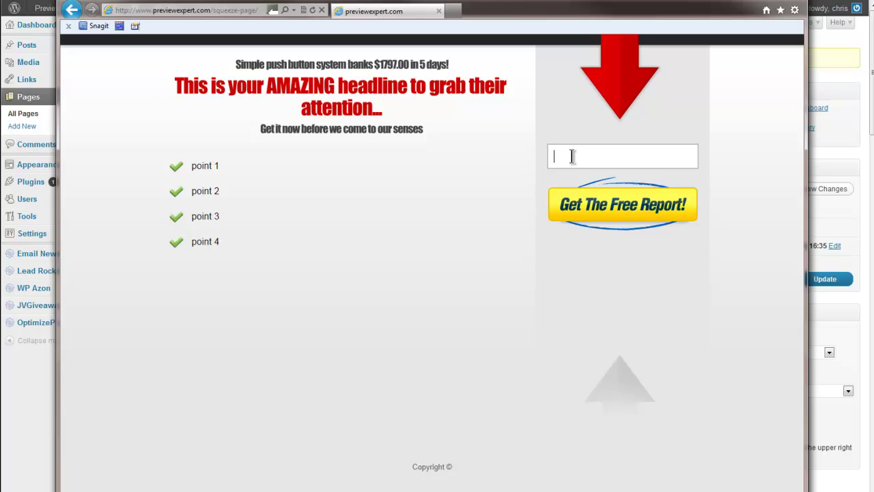
key("ctrl+v")
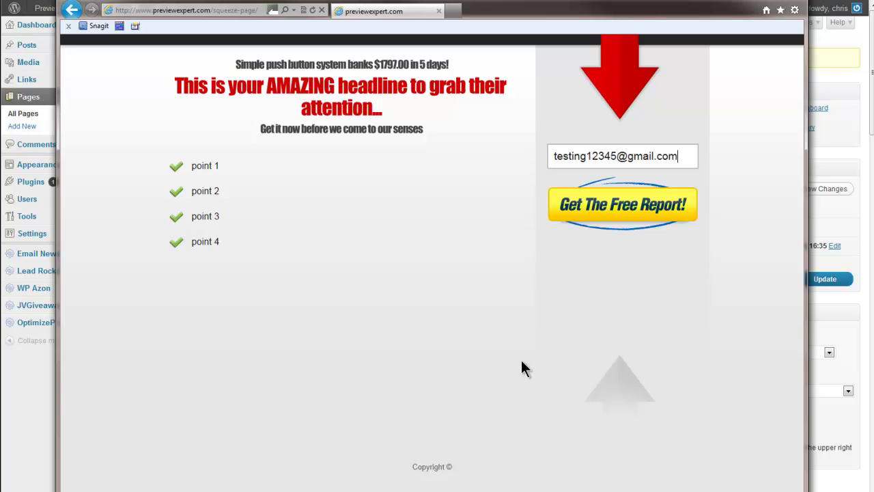
left_click(603, 213)
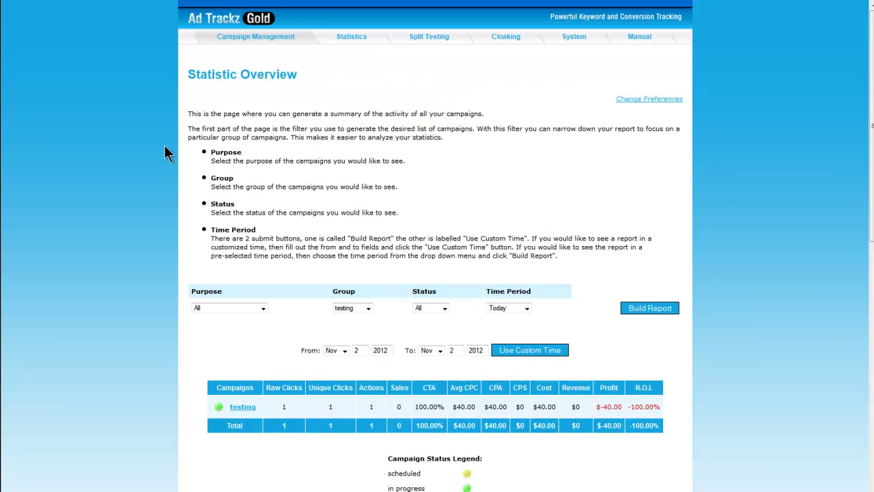
Scroll the statistics table to confirm testing's 1 raw click, 1 action and 0 sales
scroll(164, 153, "down", 3)
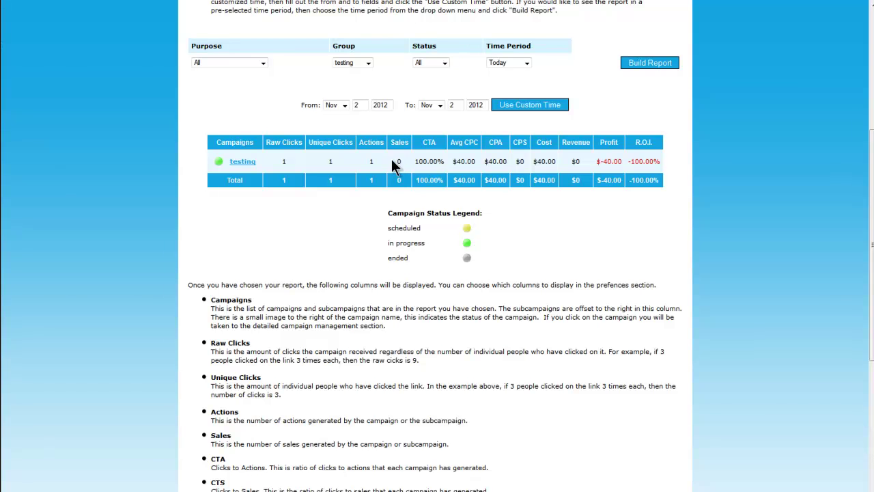
scroll(183, 316, "up", 3)
scroll(183, 316, "down", 1)
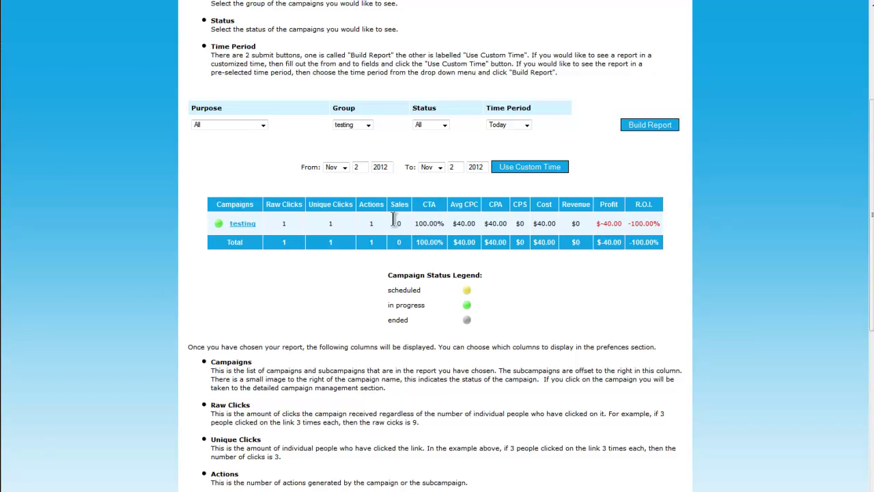
scroll(132, 133, "up", 3)
Generate Sale tracking code for product 99 'testing sale' at 17.00, then select its img tag to copy
mouse_move(254, 37)
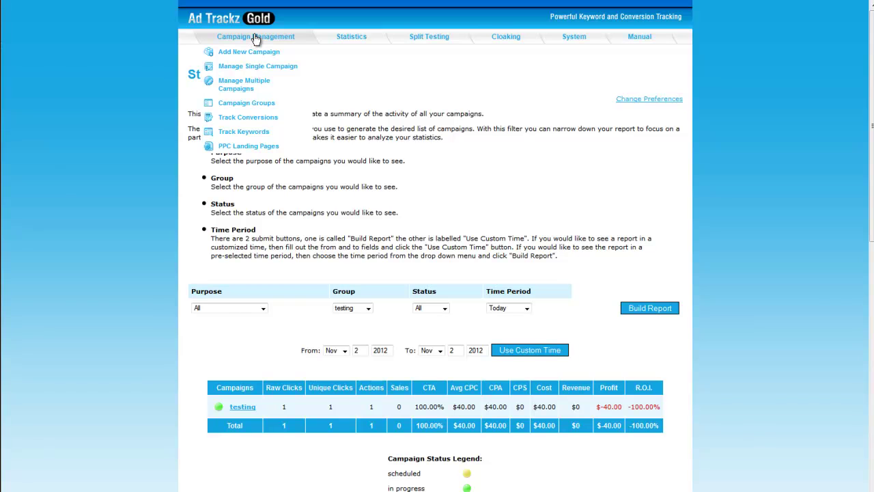
left_click(256, 120)
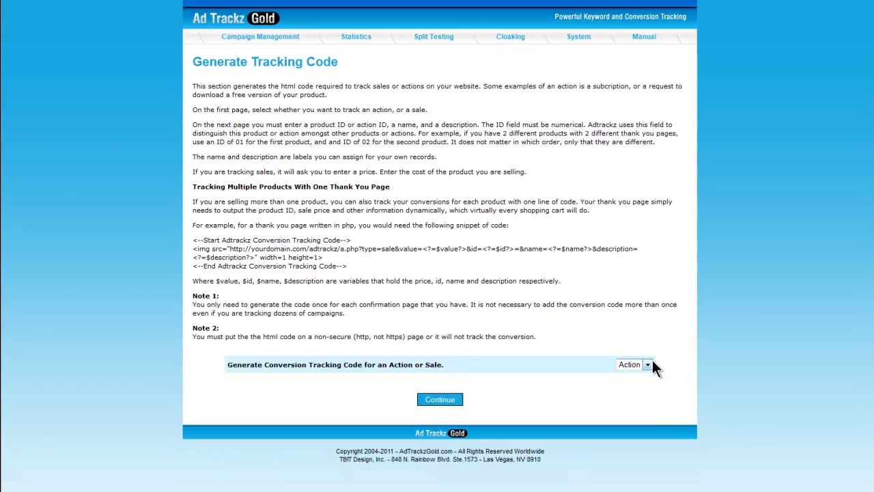
left_click(646, 365)
left_click(454, 403)
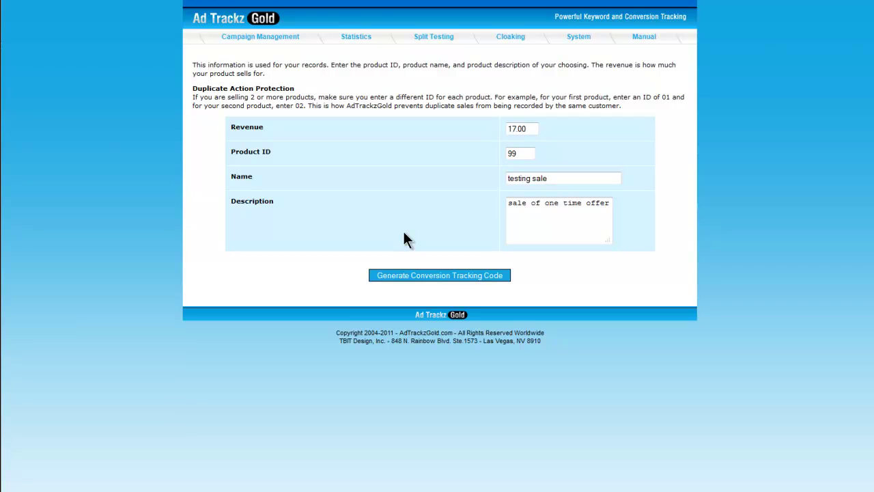
left_click(585, 179)
left_click(439, 276)
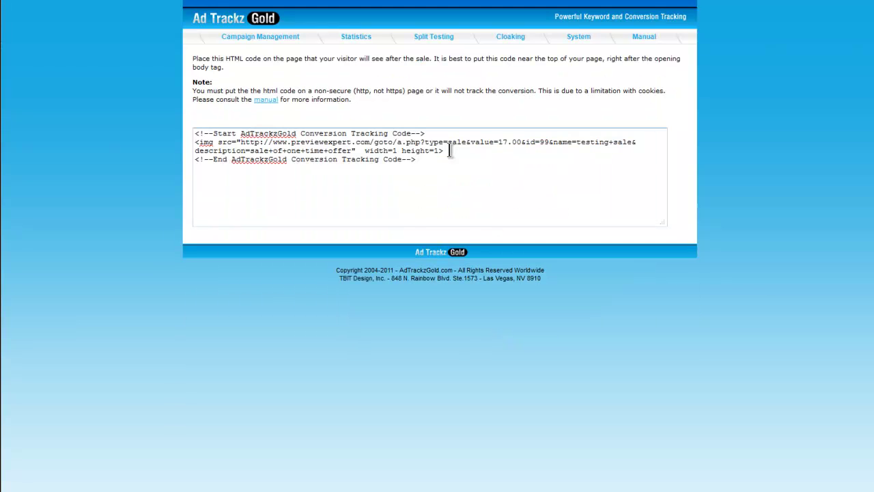
left_click_drag(443, 151, 194, 144)
right_click(210, 143)
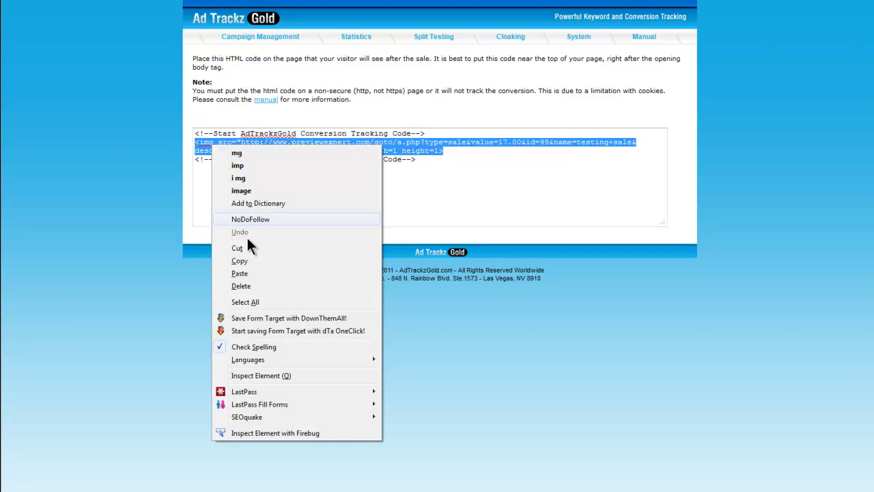
Paste the copied 'testing sale' tracking image tag below the Download page's list in HTML view and update the page
left_click(239, 261)
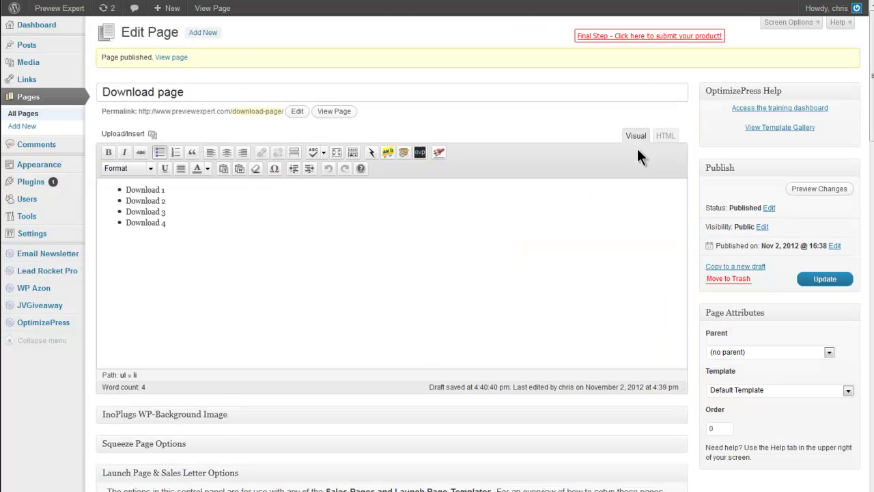
left_click(672, 138)
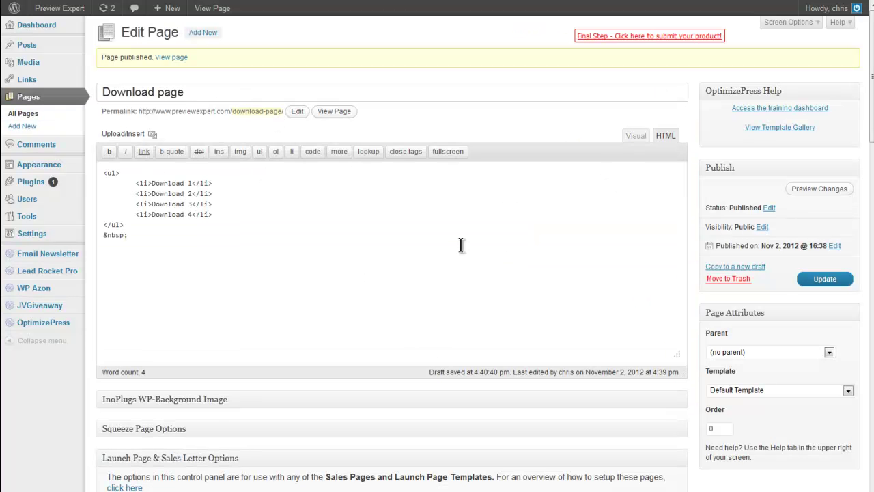
left_click(169, 241)
key("ctrl+v")
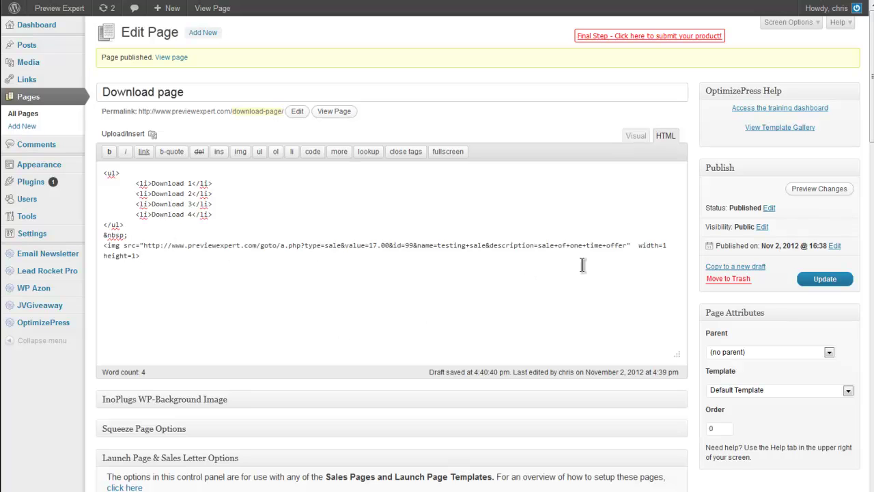
left_click(822, 288)
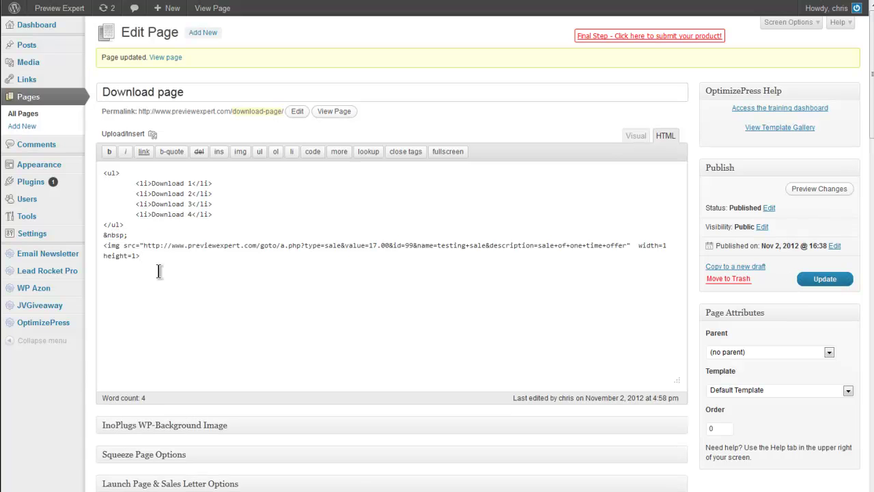
Copy the Download page's live link from WordPress and load it in Internet Explorer
right_click(333, 112)
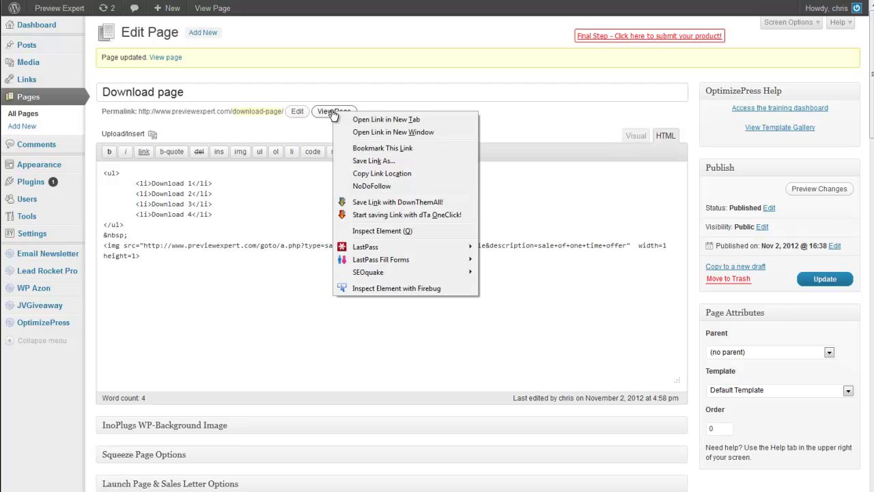
left_click(391, 175)
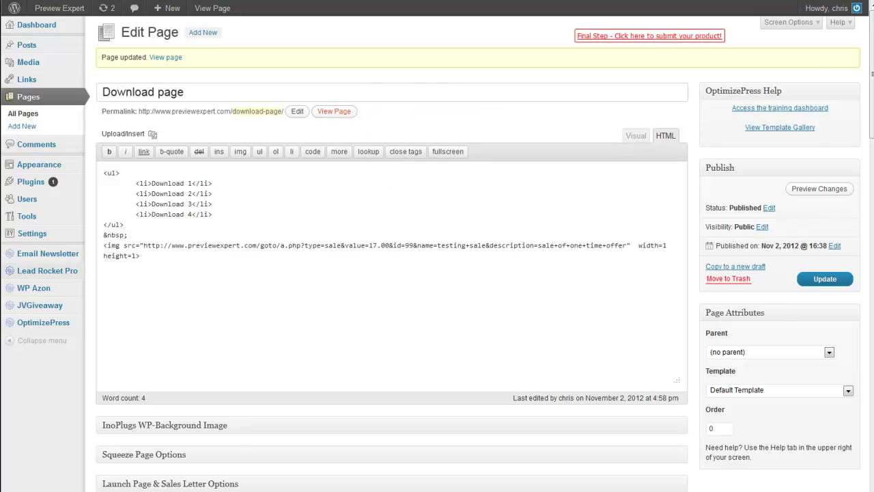
key("alt+Tab")
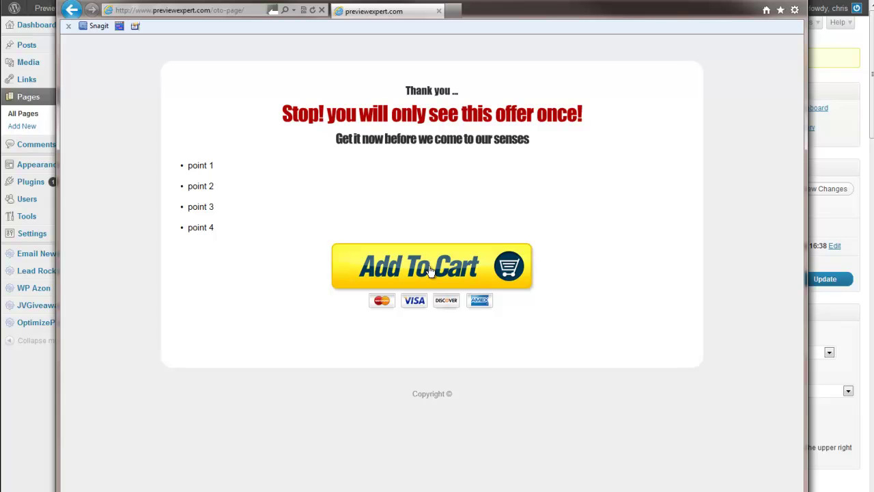
right_click(200, 10)
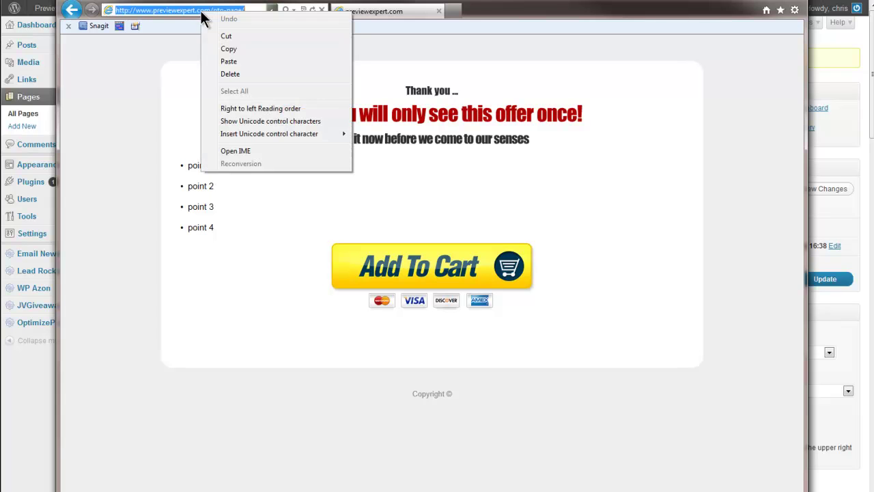
left_click(236, 61)
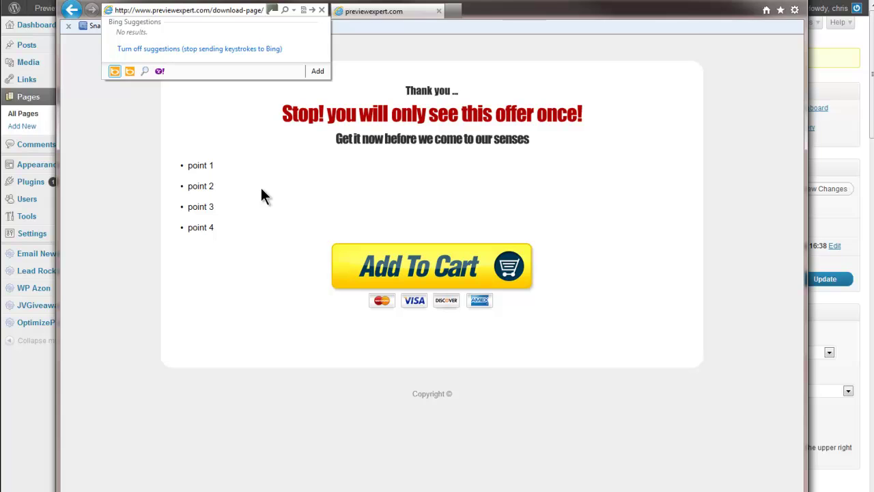
key("Return")
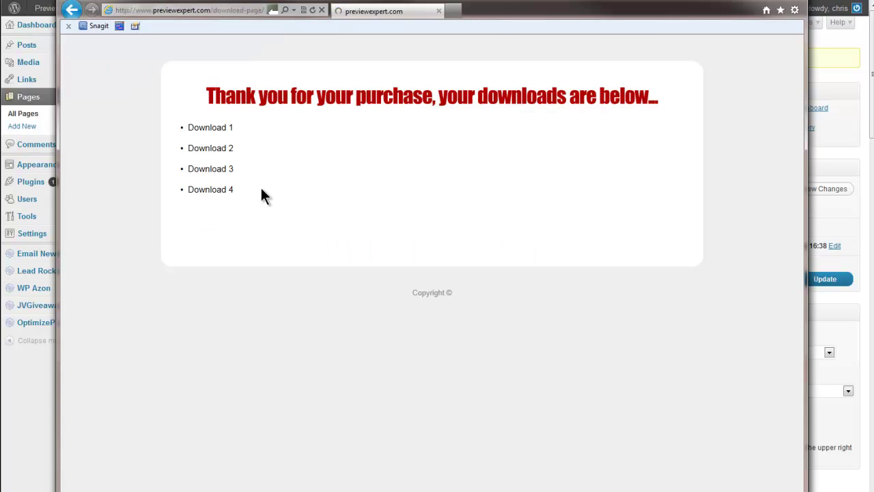